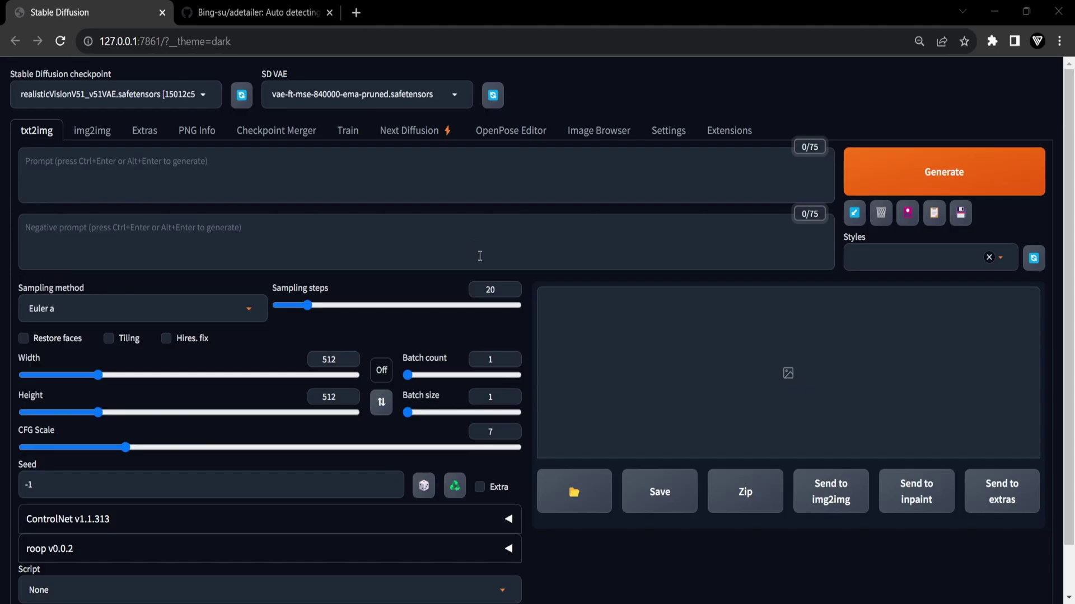
Read the adetailer repository README down to its Options tables, then return to the web UI.
left_click(260, 15)
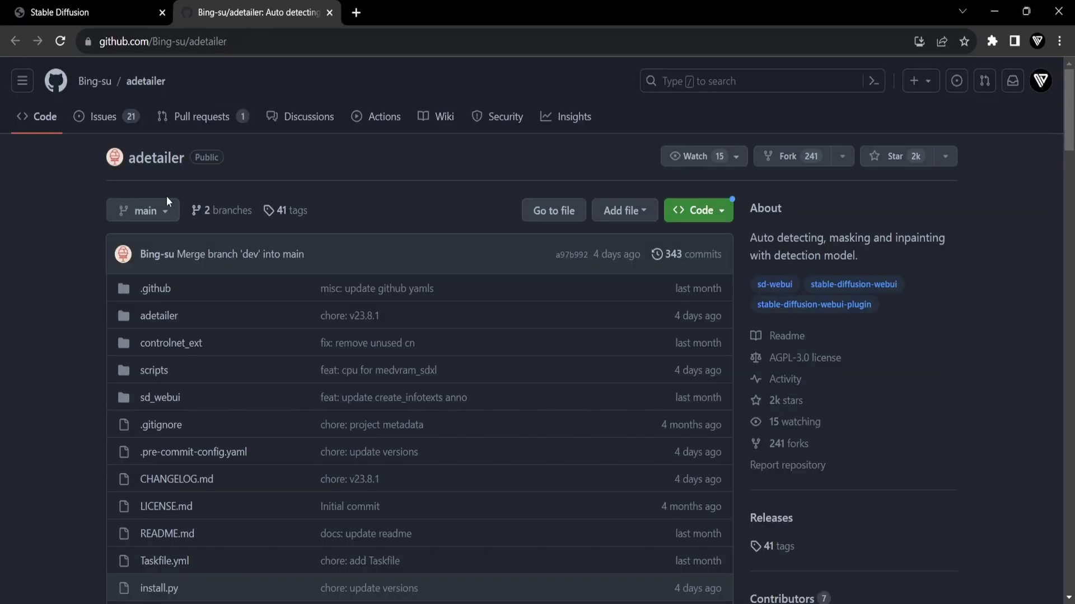
scroll(85, 193, "down", 9)
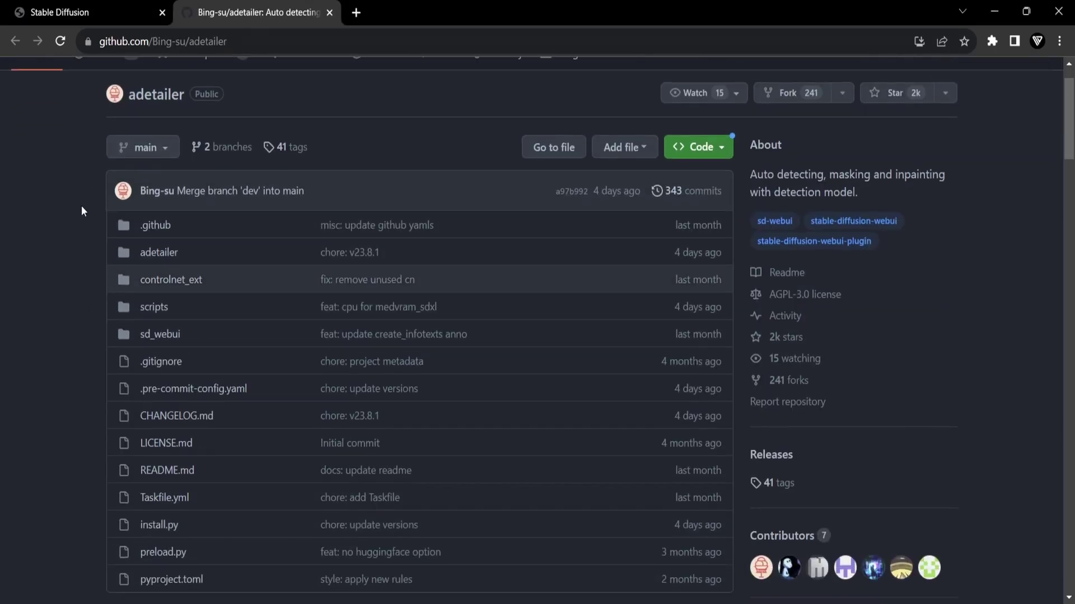
scroll(84, 219, "down", 10)
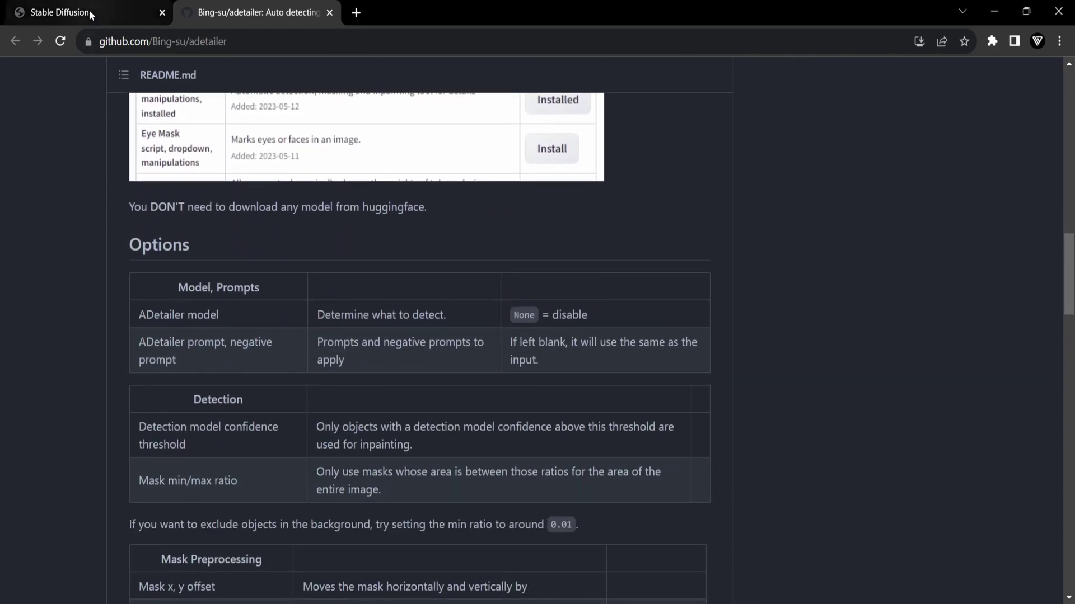
left_click(89, 11)
Open Install from URL under Extensions and copy the adetailer GitHub repository address.
left_click(717, 134)
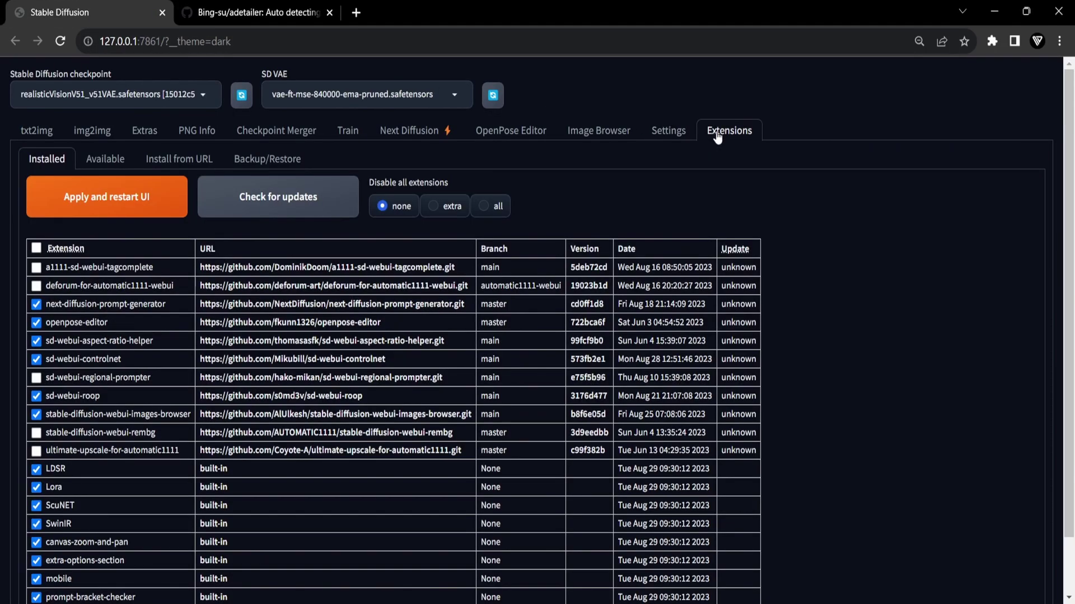
left_click(180, 161)
left_click(257, 13)
left_click(168, 41)
key("ctrl+c")
left_click(89, 12)
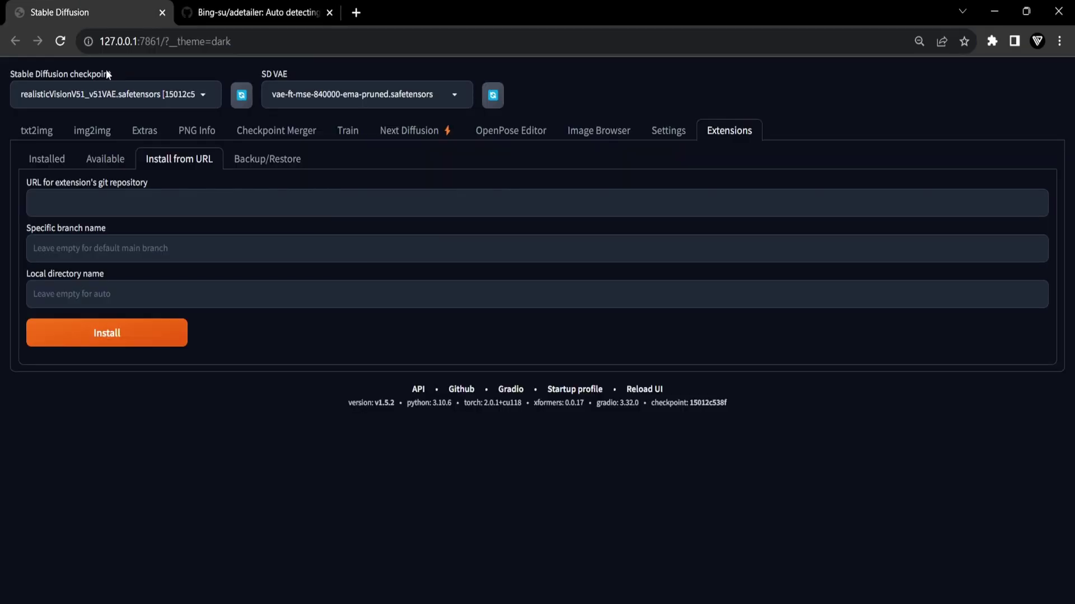
Paste the adetailer URL, install it, and apply and restart the UI from Installed.
left_click(149, 202)
key("ctrl+v")
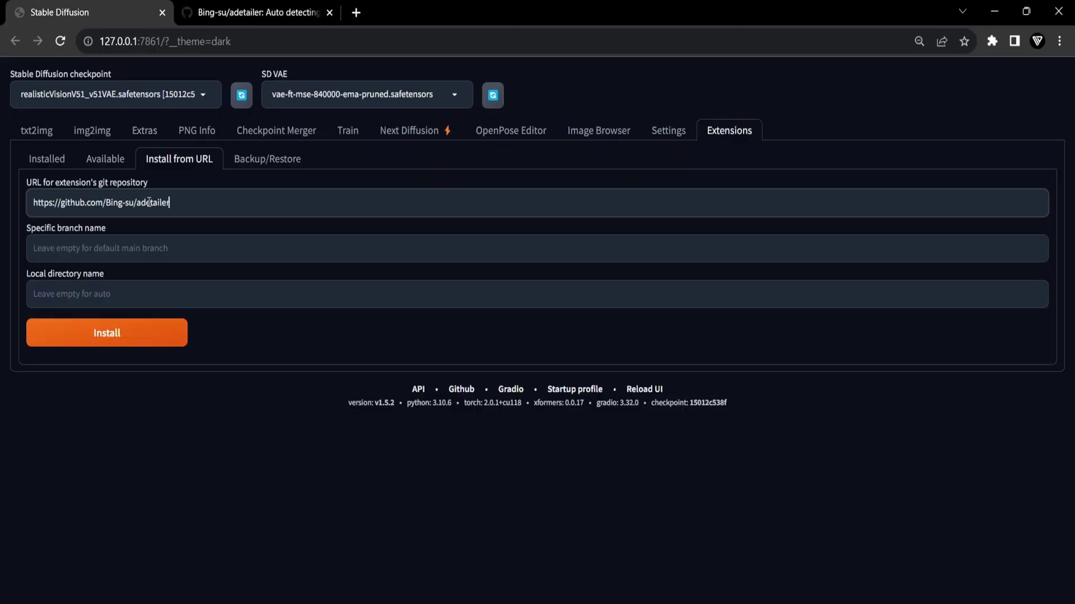
left_click(137, 340)
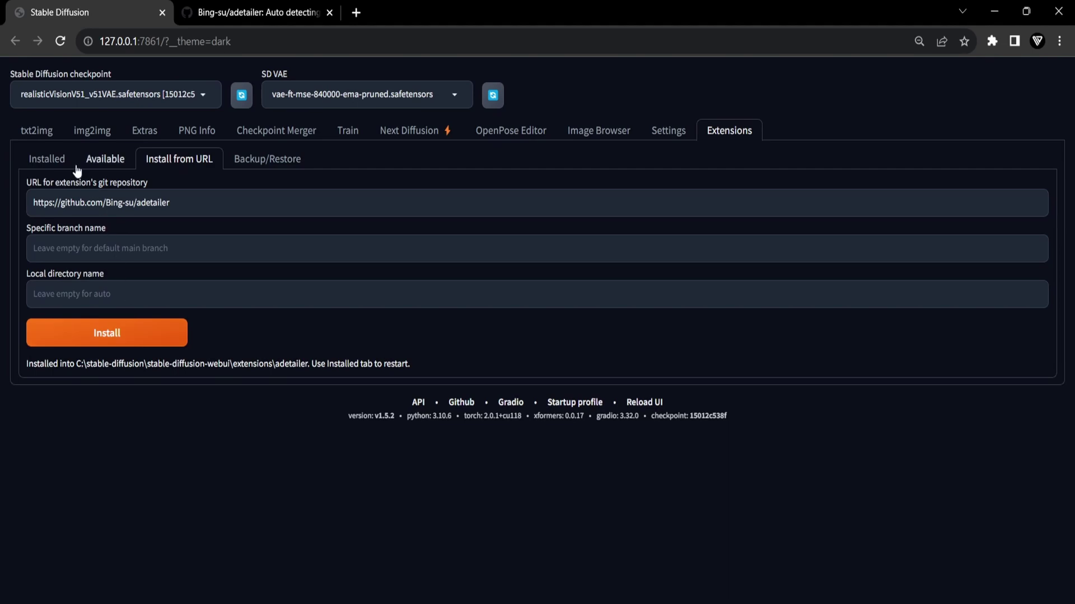
left_click(48, 162)
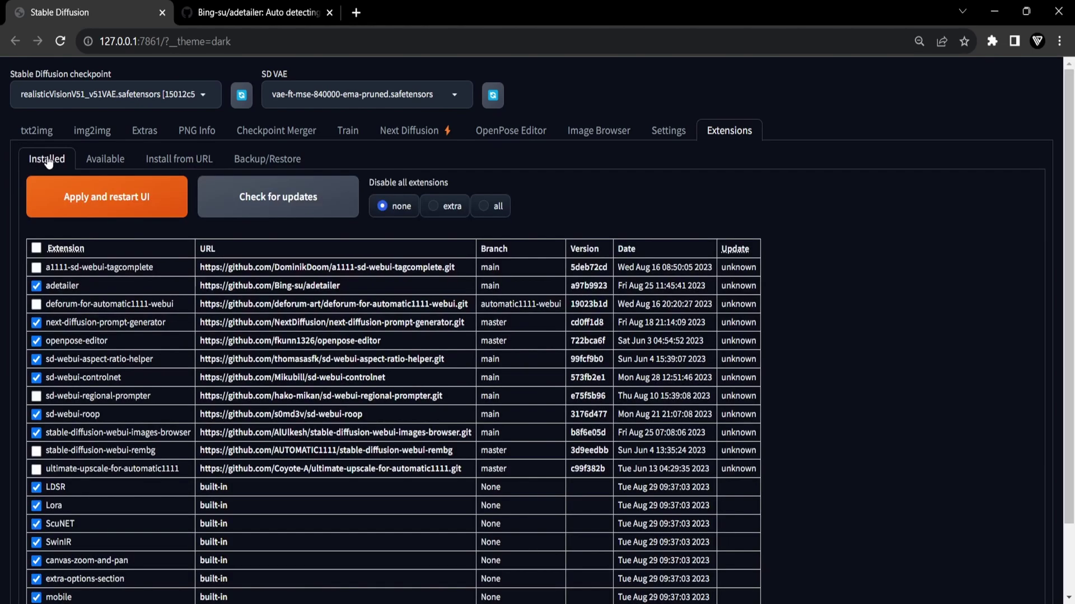
left_click(94, 197)
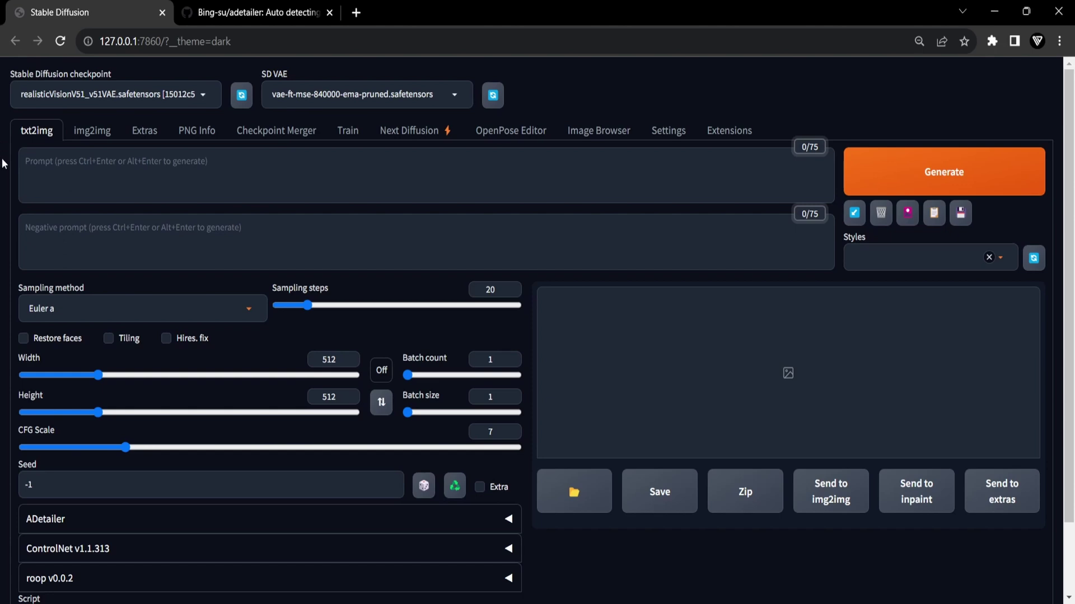
scroll(3, 165, "down", 2)
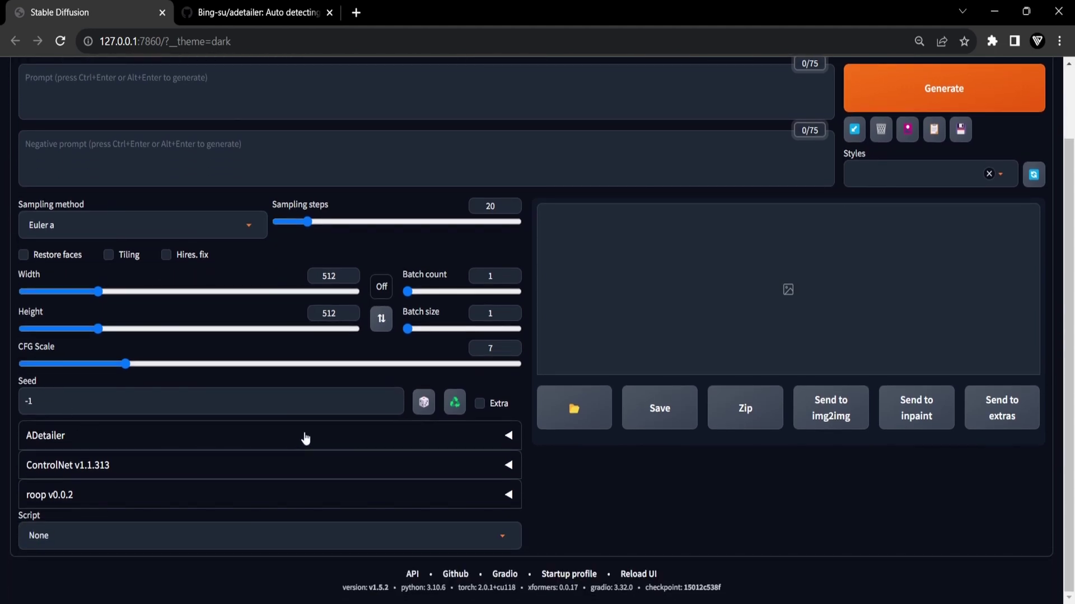
left_click(500, 437)
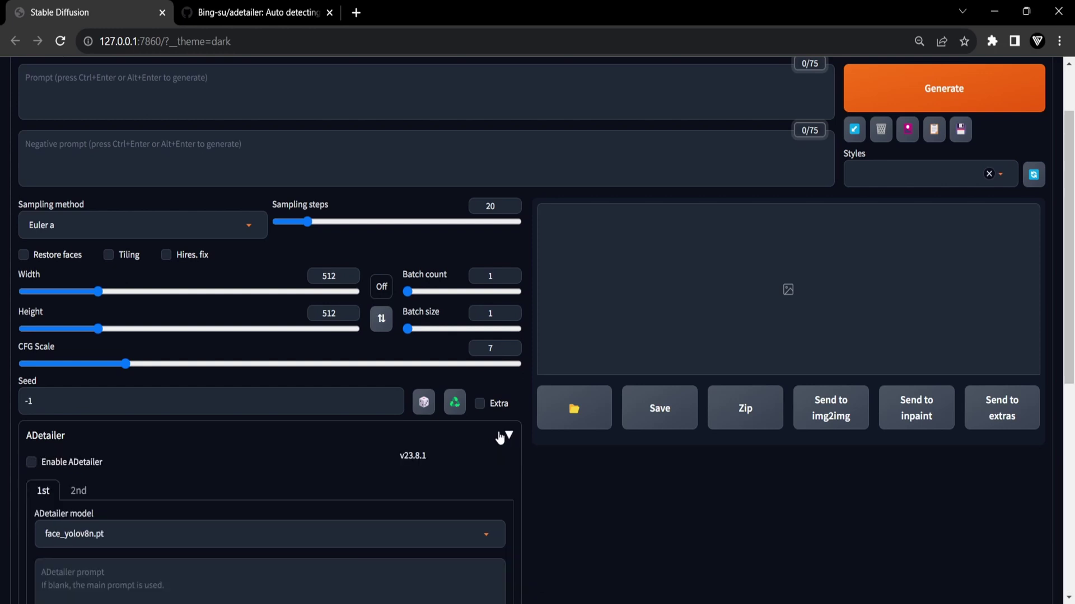
scroll(500, 438, "down", 3)
scroll(500, 438, "down", 2)
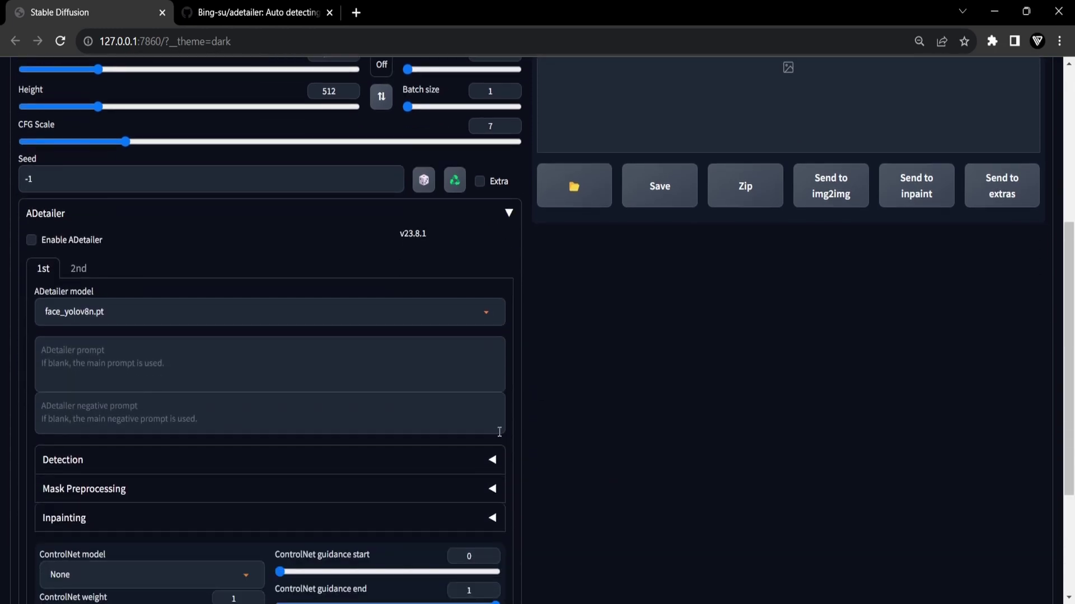
scroll(500, 432, "down", 2)
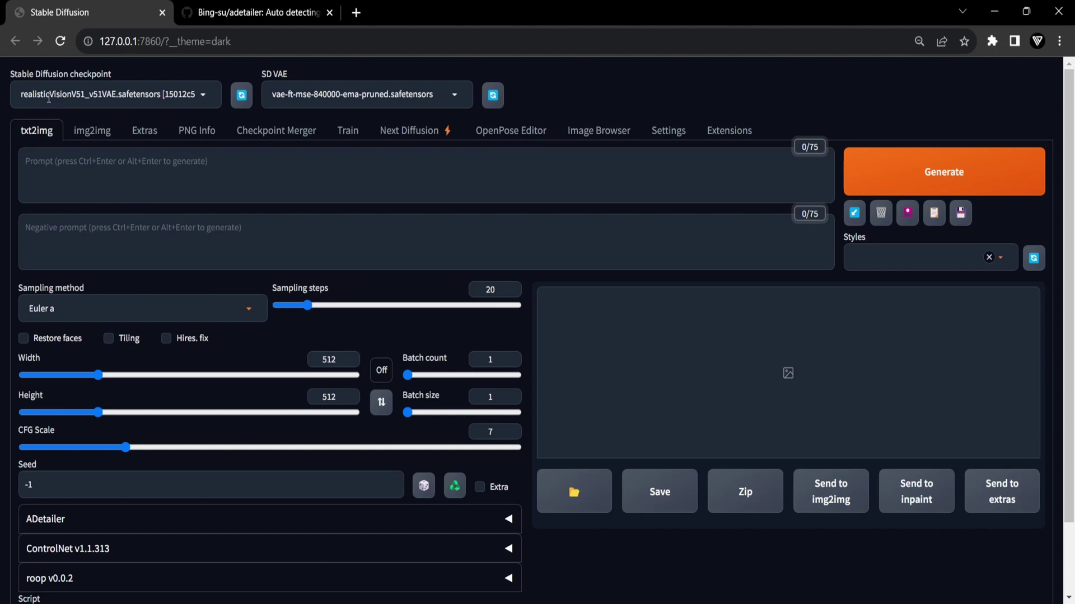
Keep the realisticVisionV51_v51VAE checkpoint, reload the previous prompt and settings, and keep DDIM sampling.
left_click(181, 108)
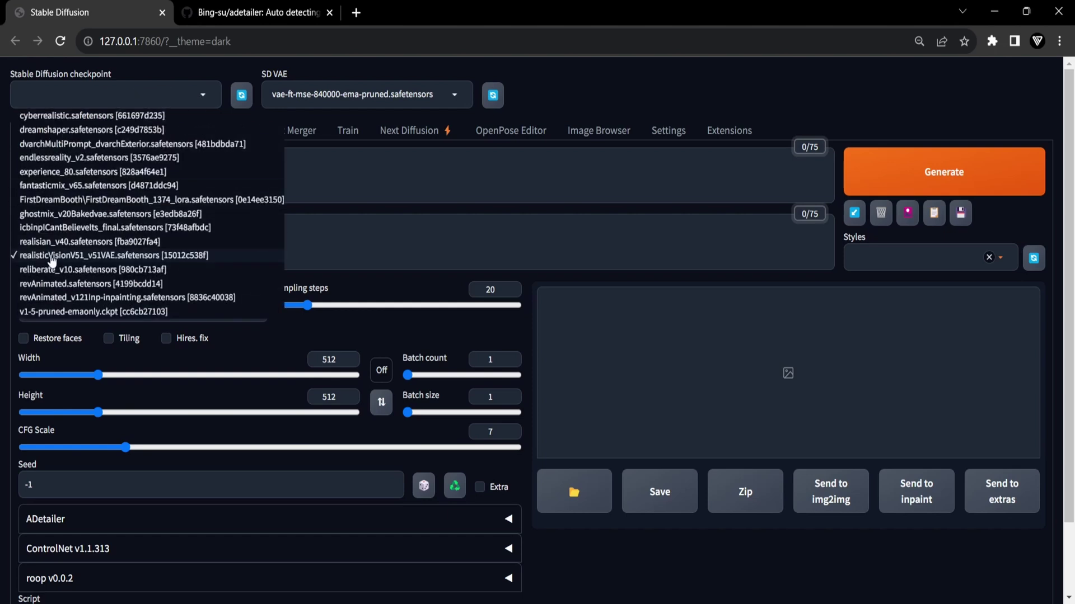
left_click(34, 313)
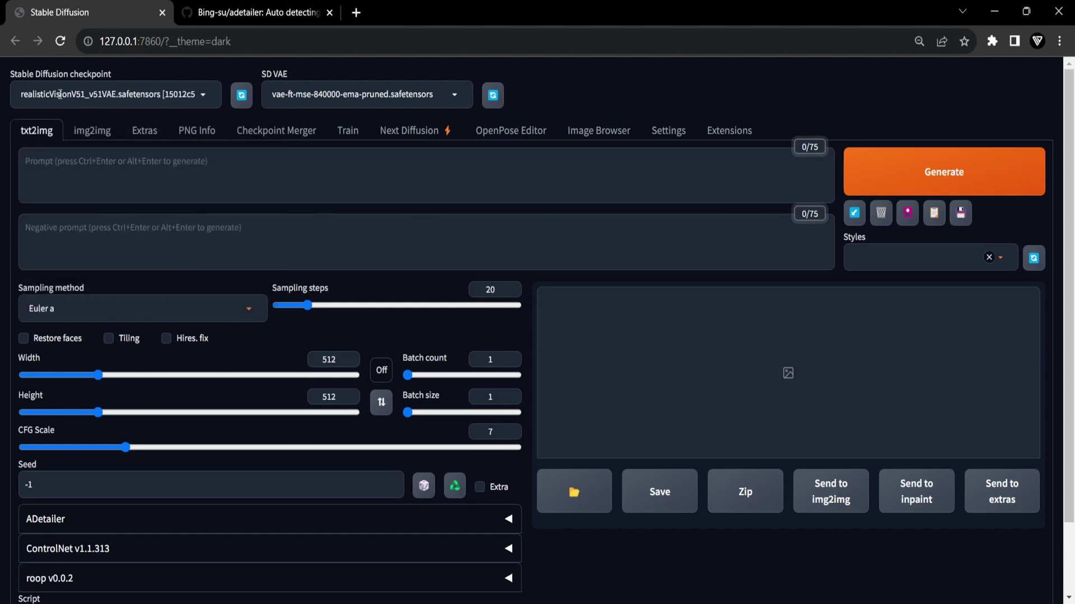
left_click(857, 218)
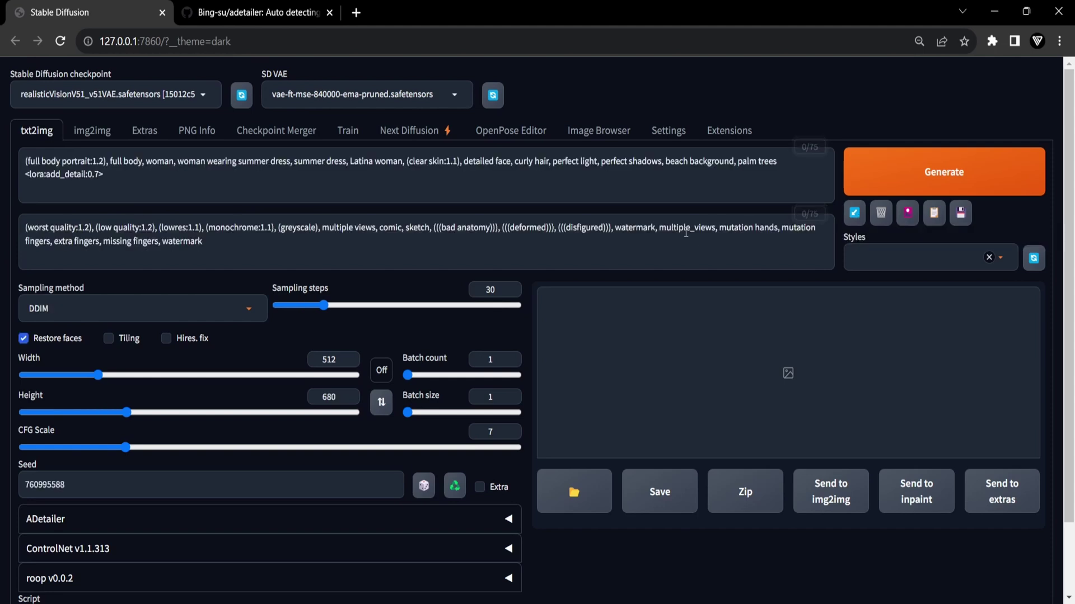
left_click_drag(26, 161, 146, 161)
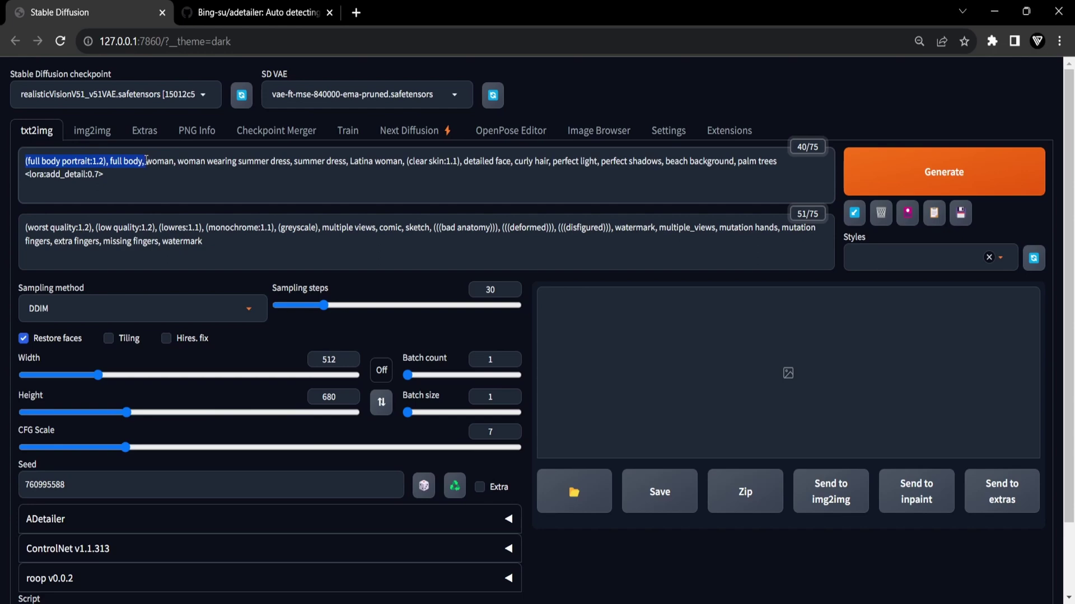
left_click(169, 193)
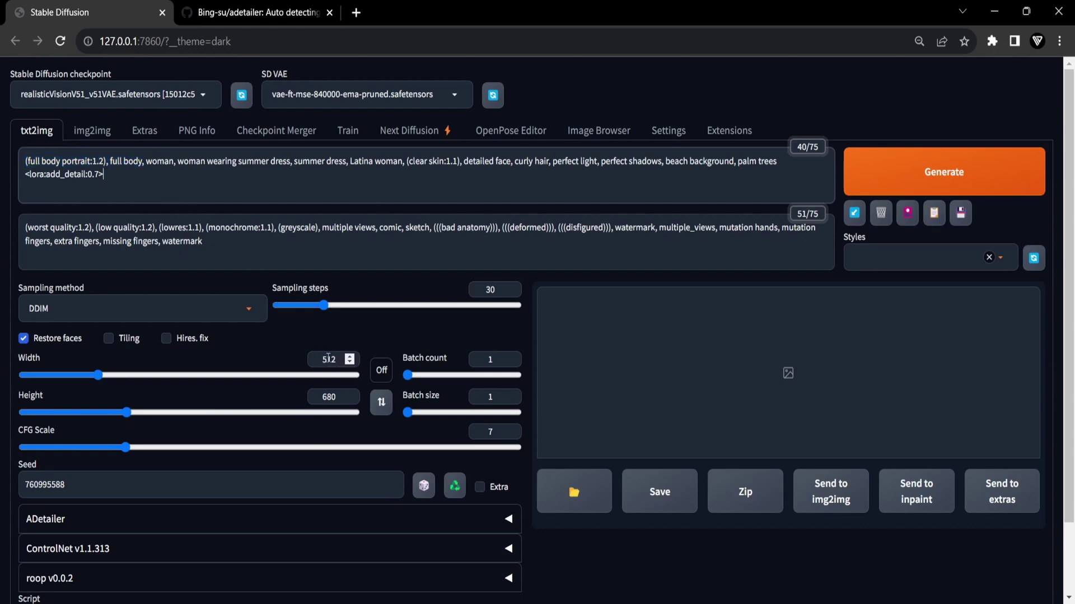
left_click(241, 311)
left_click(67, 550)
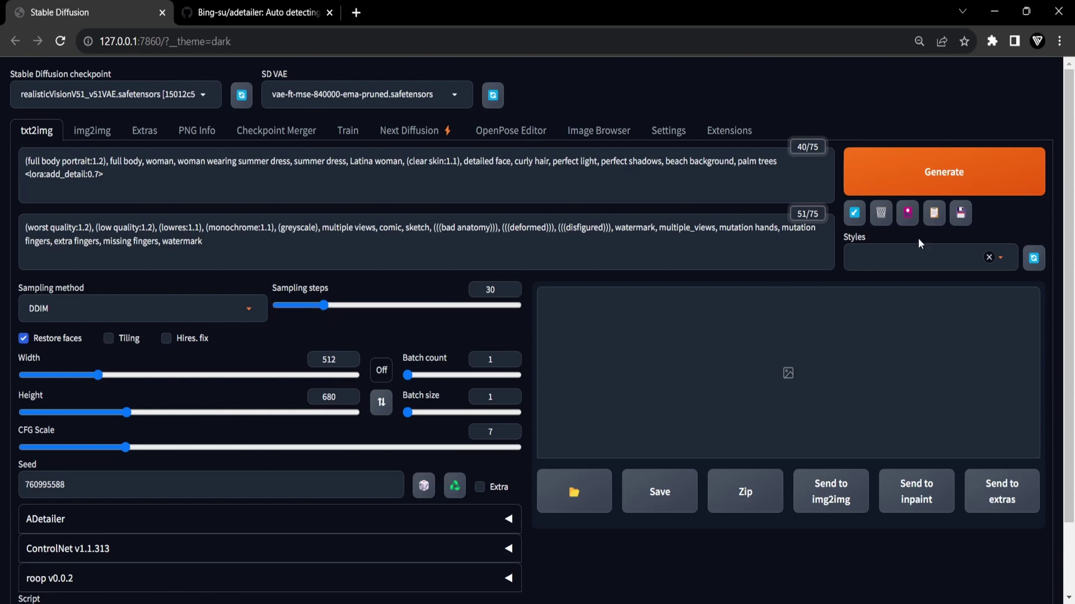
Generate the beach portrait, view it full size, and fix seed 533134486 in the Seed field.
left_click(953, 183)
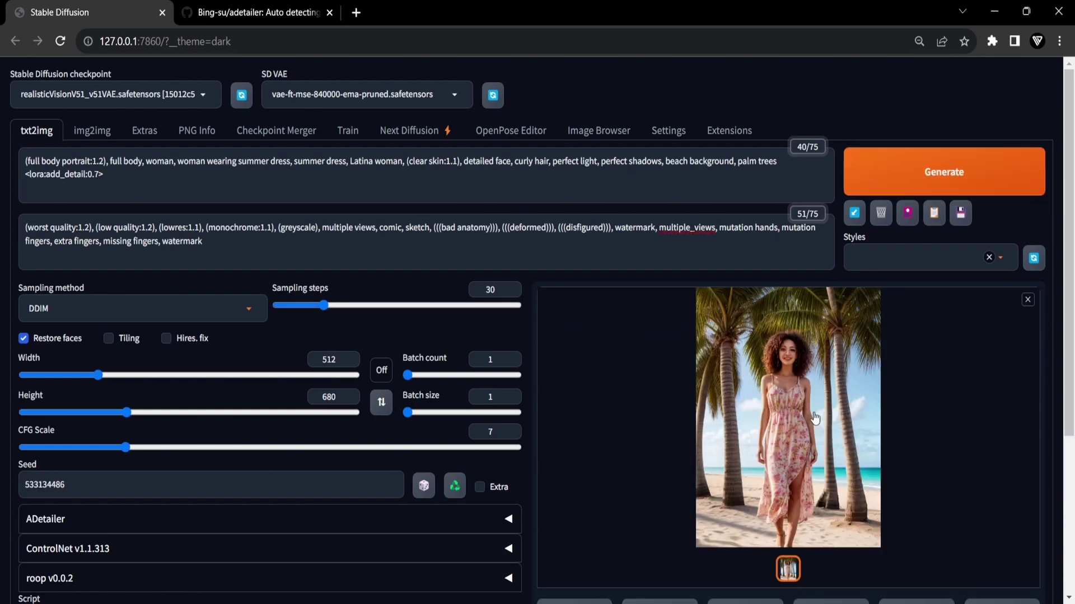
left_click(815, 419)
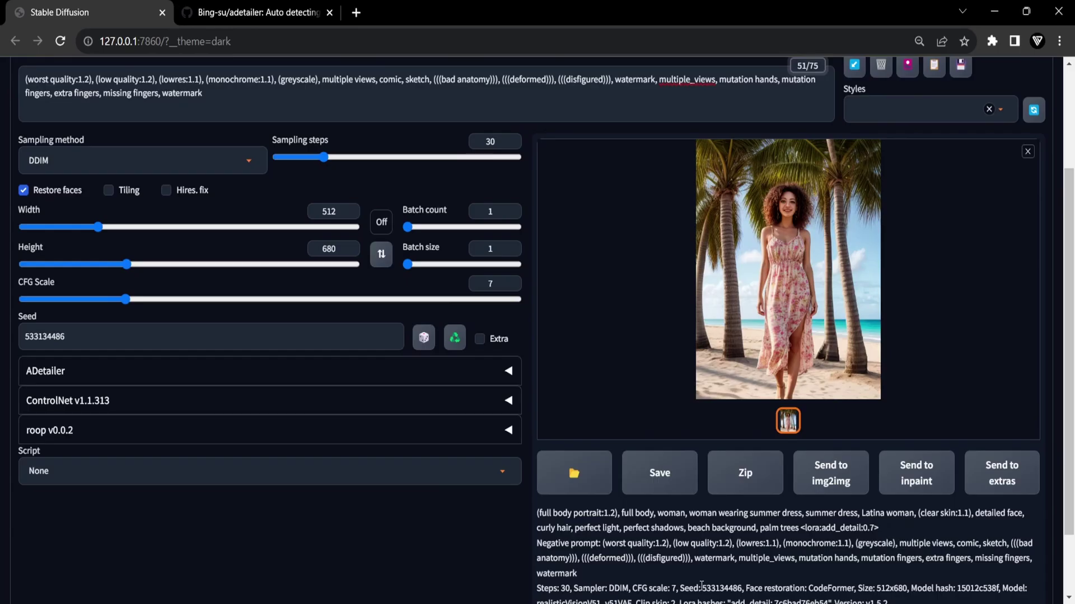
scroll(701, 586, "down", 2)
left_click_drag(680, 515, 742, 518)
double_click(718, 513)
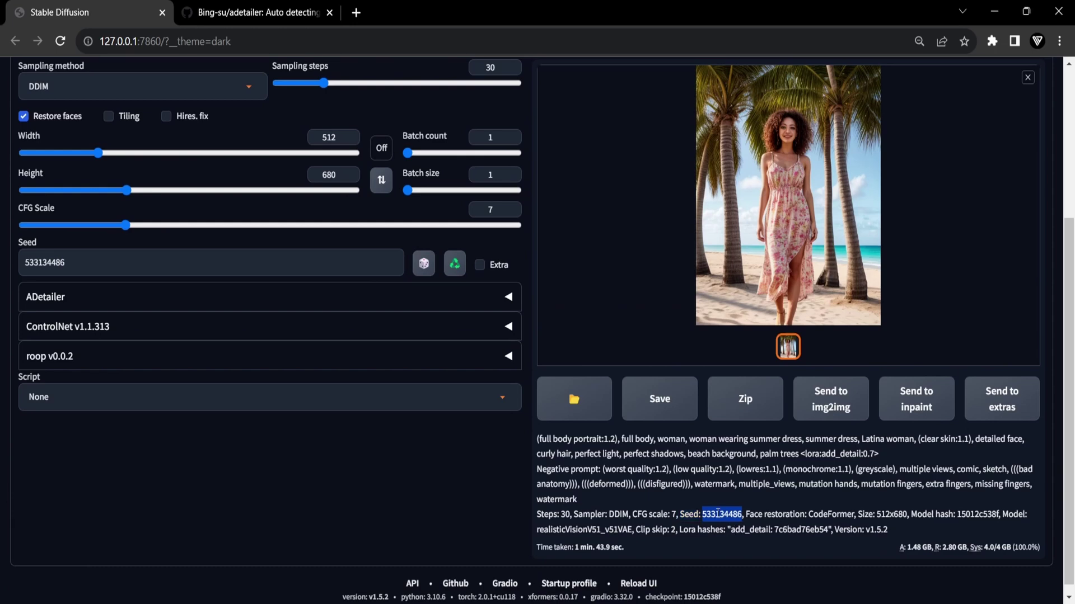
double_click(42, 263)
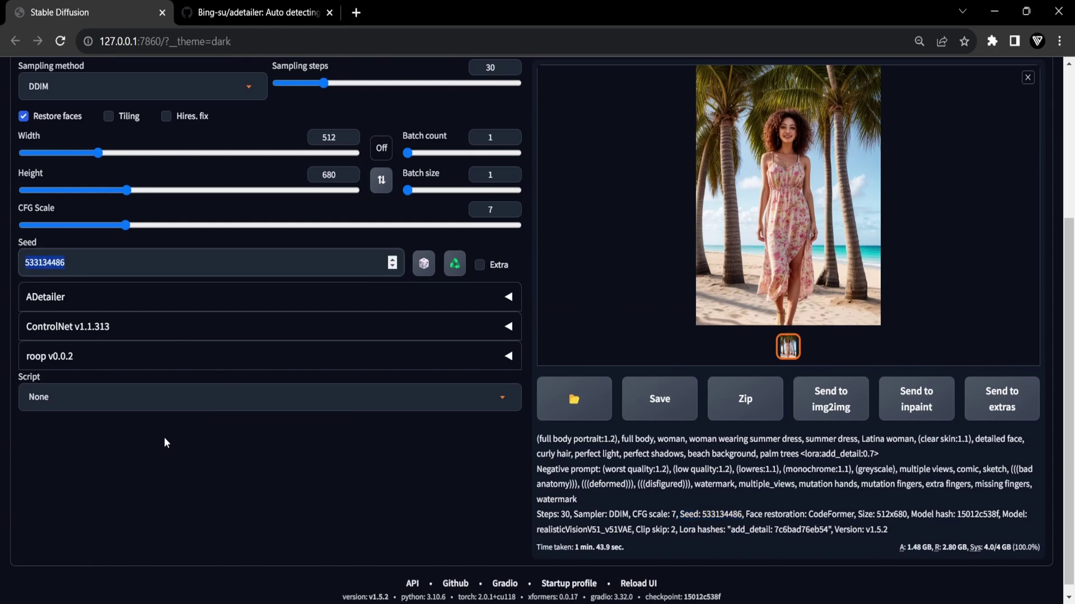
scroll(159, 450, "up", 3)
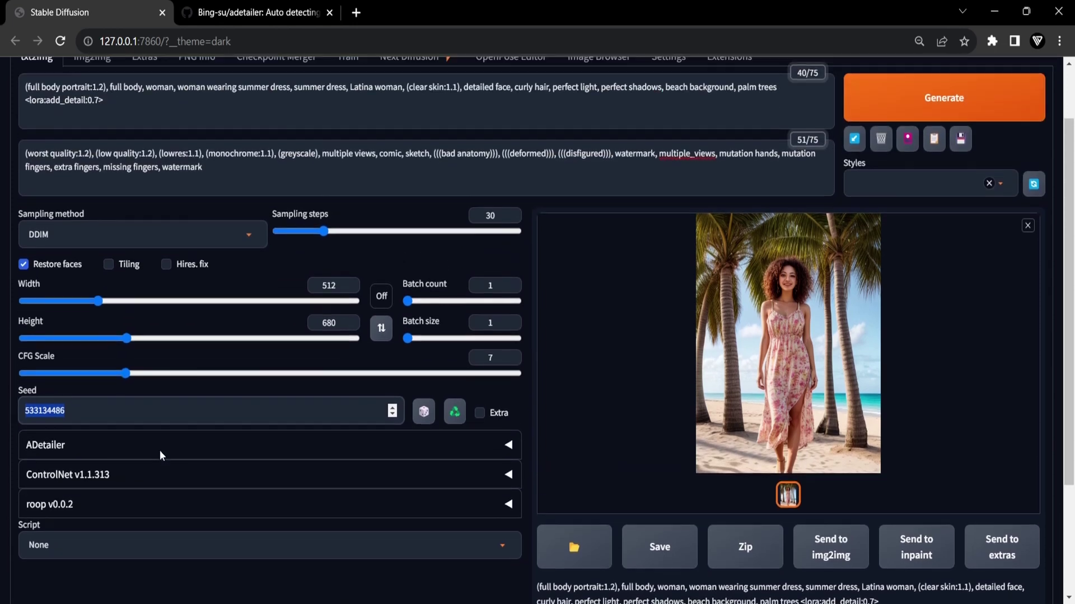
Expand the ADetailer section and choose face_yolov8n.pt as its detection model.
left_click(165, 455)
scroll(32, 176, "down", 6)
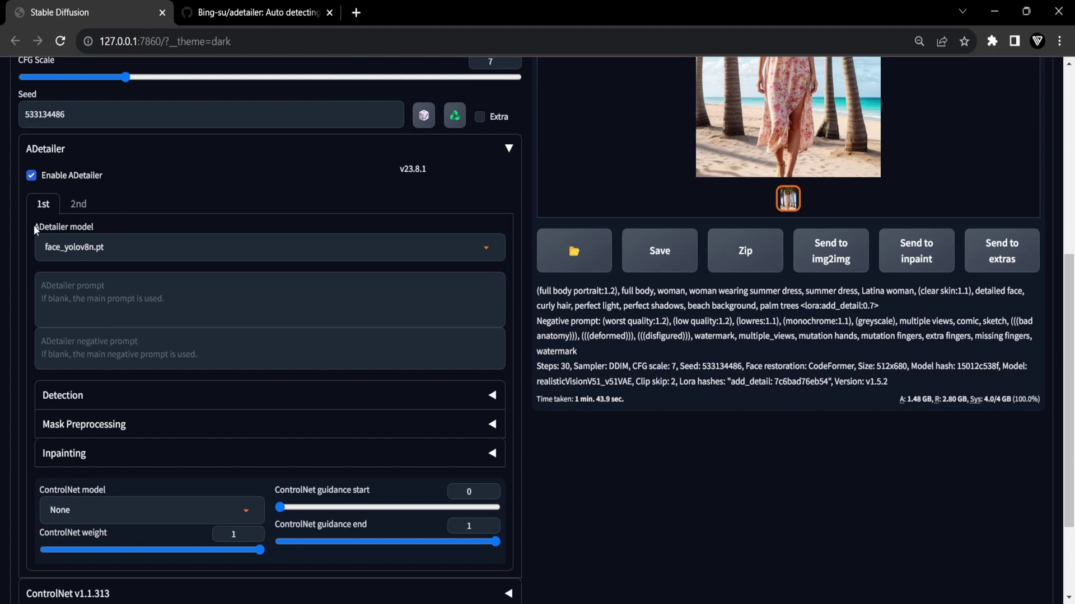
left_click(95, 239)
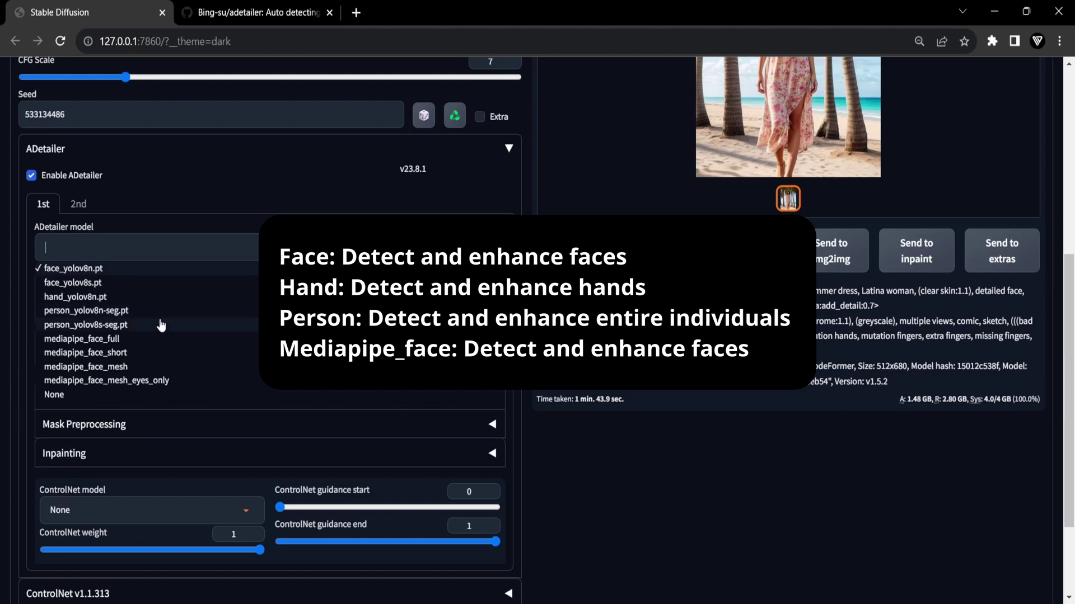
left_click(183, 271)
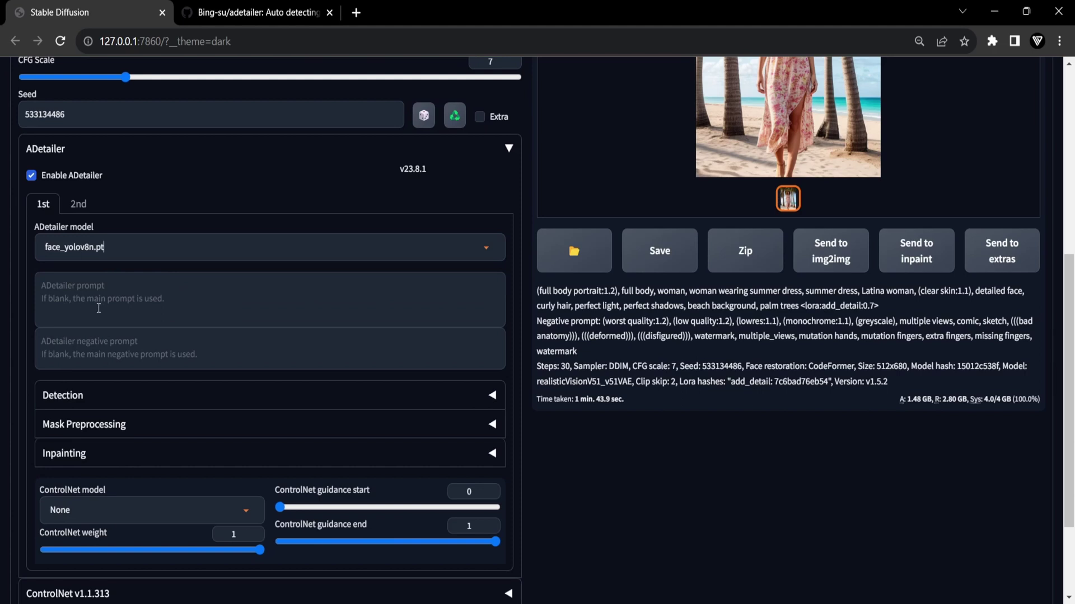
Enter 'detailed face, latina woman face, <lora:add_detail:0.7>' as the ADetailer prompt, leaving the negative prompt blank.
left_click(162, 295)
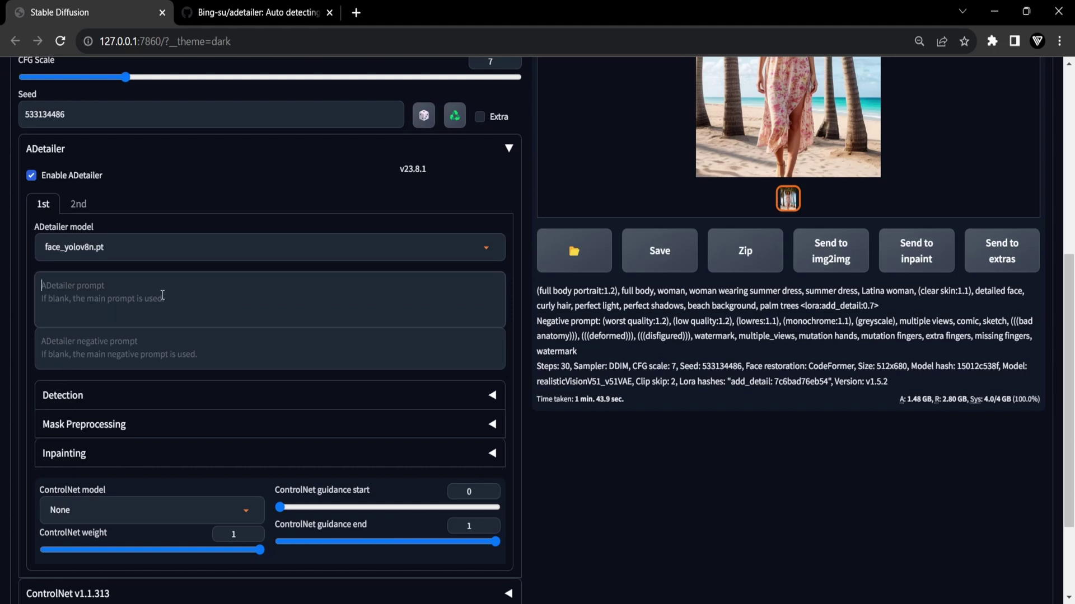
type("de")
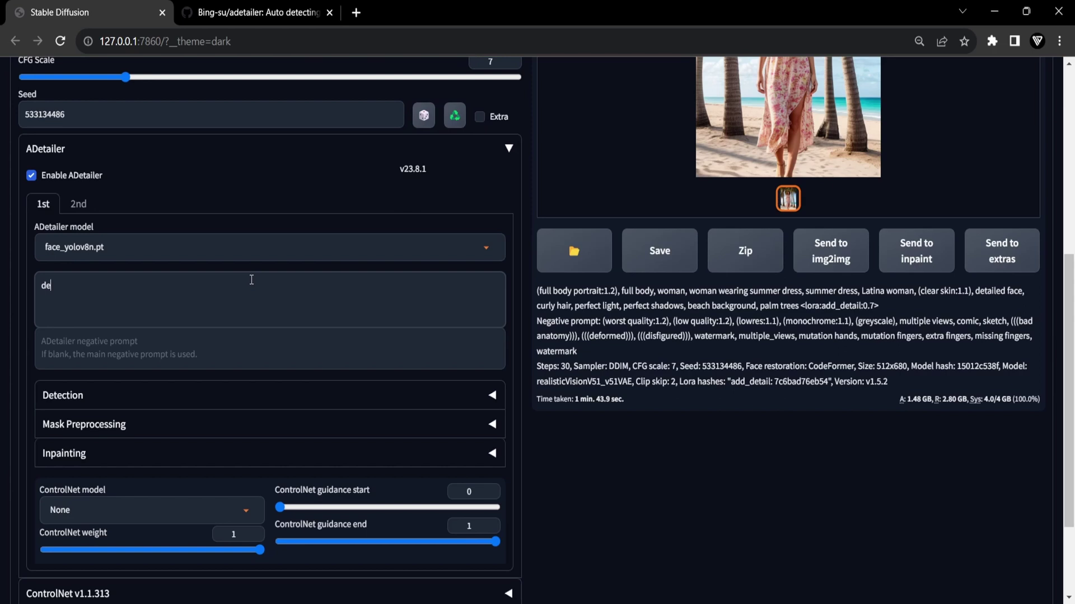
type("tailed face, latina woman face")
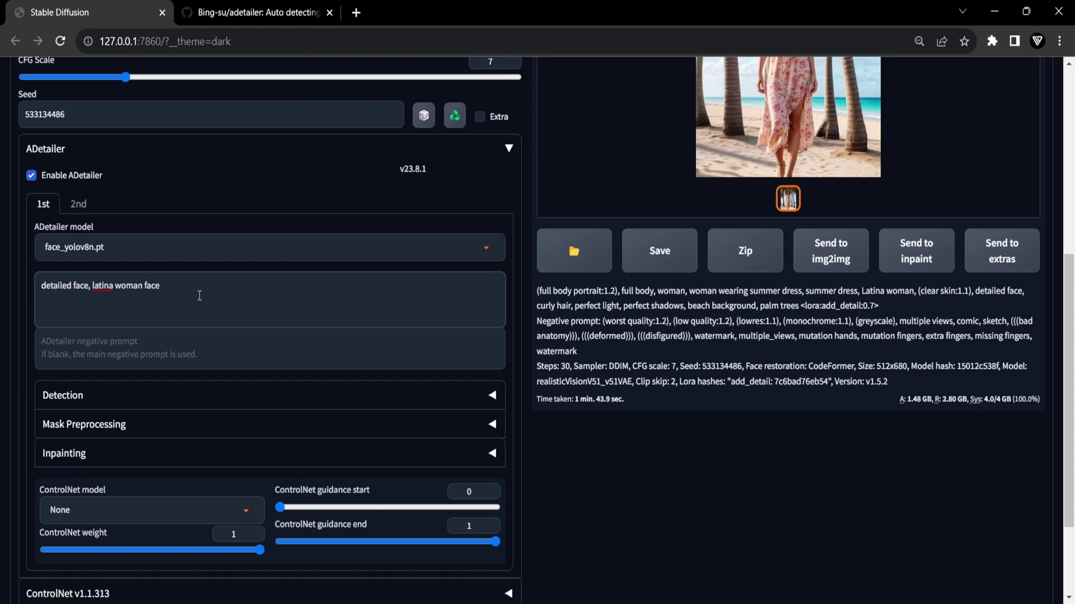
type(",")
type("<lora:add_detail:0.7>")
left_click(96, 352)
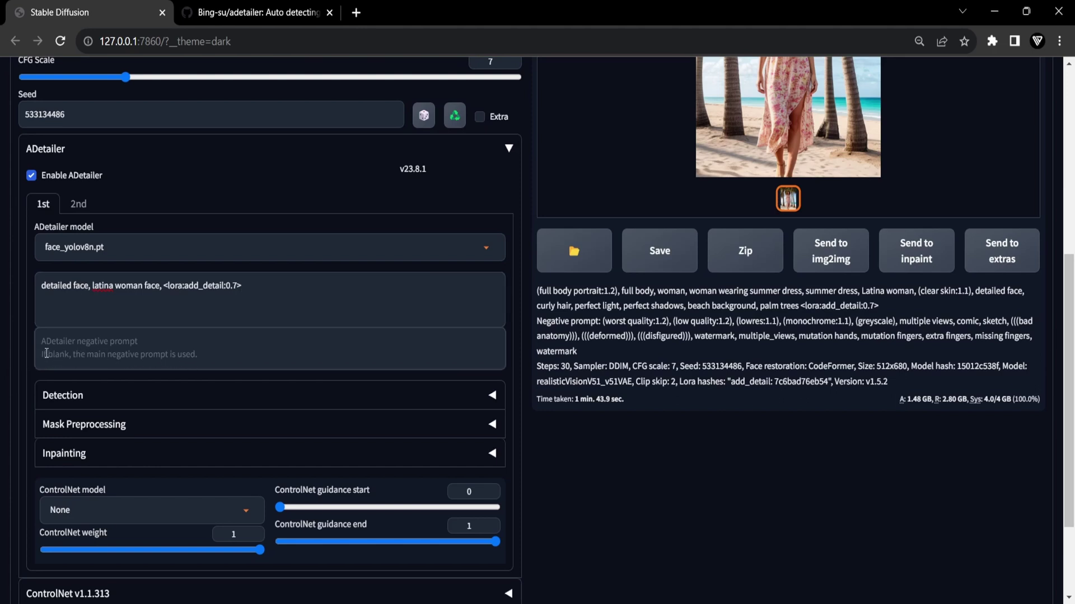
scroll(200, 356, "up", 7)
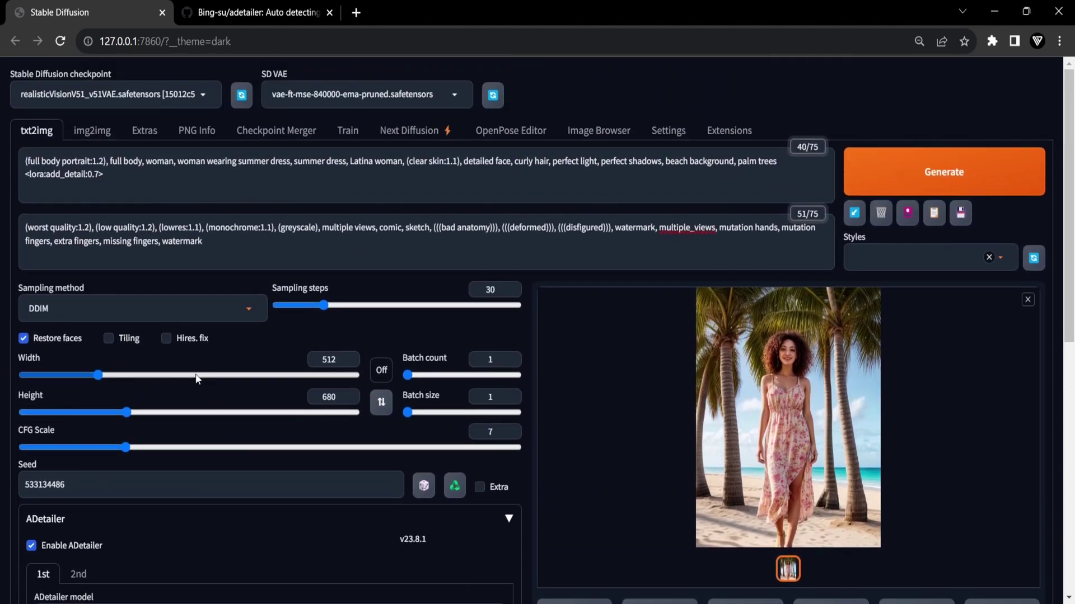
Regenerate the seed 533134486 portrait with ADetailer face refinement and view it full size.
left_click(200, 278)
left_click(915, 178)
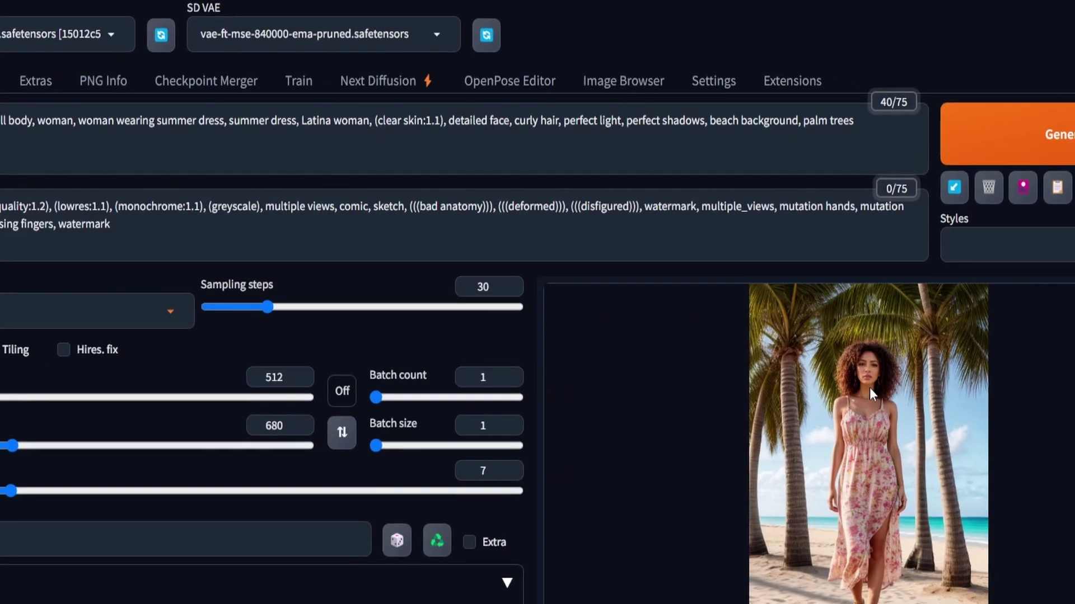
left_click(795, 368)
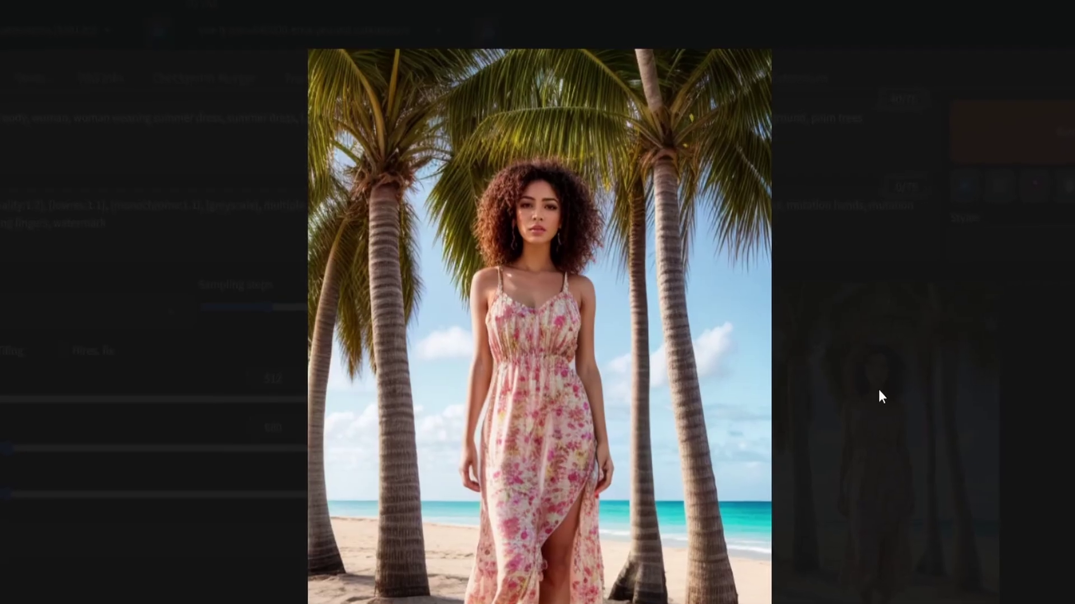